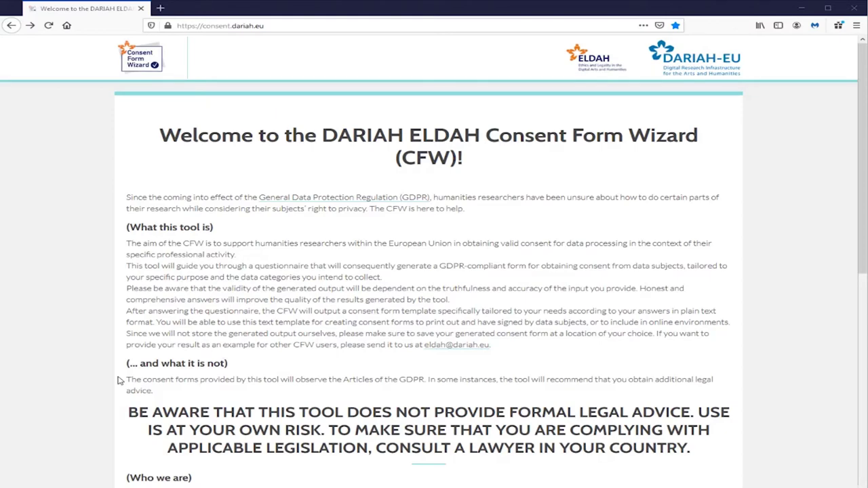
# Step: Read through the welcome page and enter the Consent Form Wizard
pyautogui.scroll(-1, 119, 381)
pyautogui.scroll(-1, 118, 381)
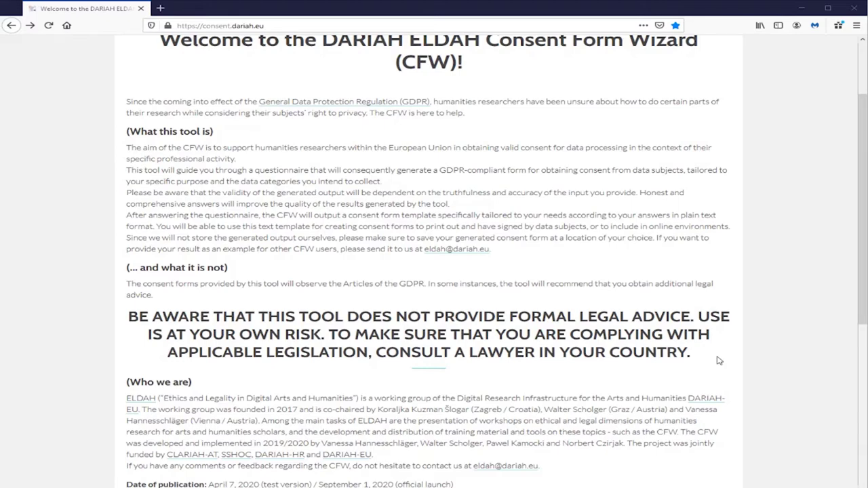
pyautogui.scroll(-4, 720, 360)
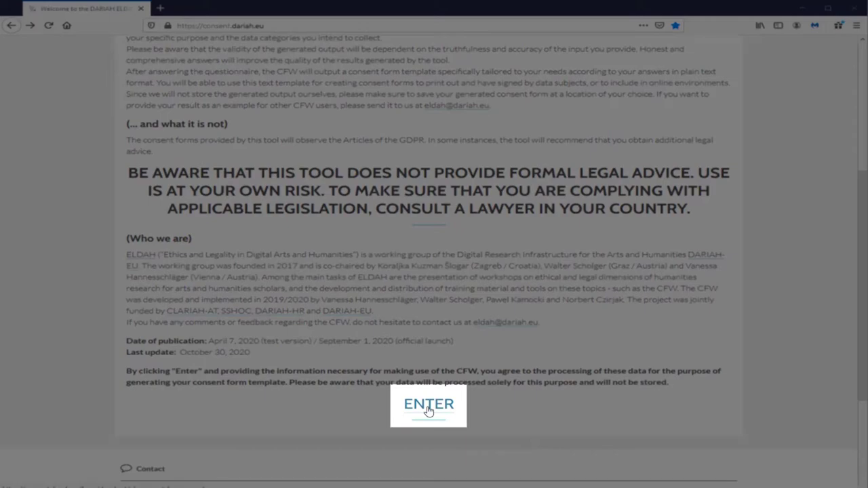
pyautogui.click(428, 405)
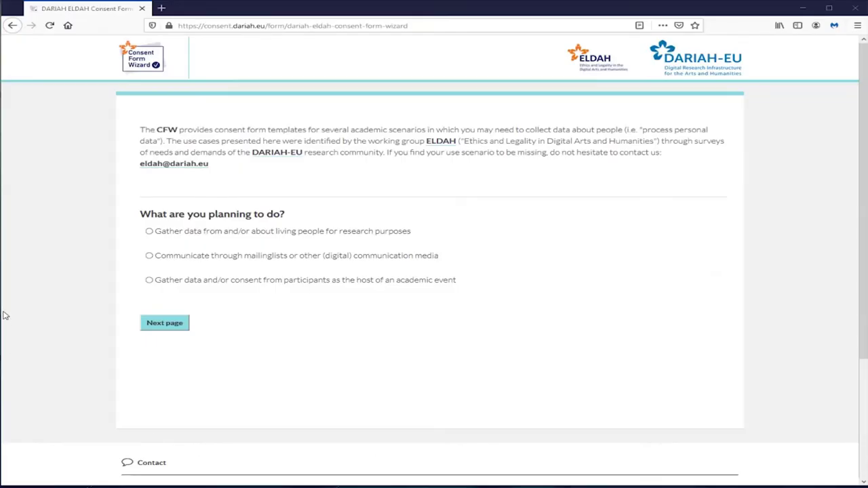
# Step: Choose gathering data from and/or about living people for research purposes, and select Online survey as the form of data collection
pyautogui.click(149, 232)
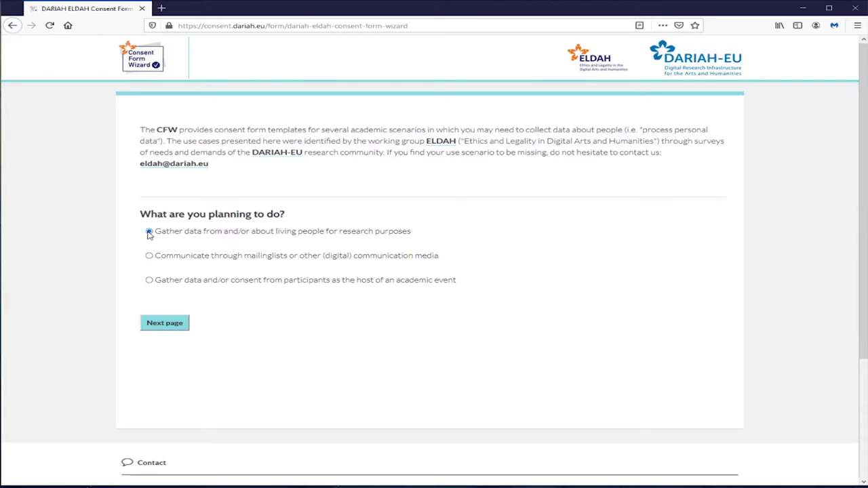
pyautogui.click(179, 327)
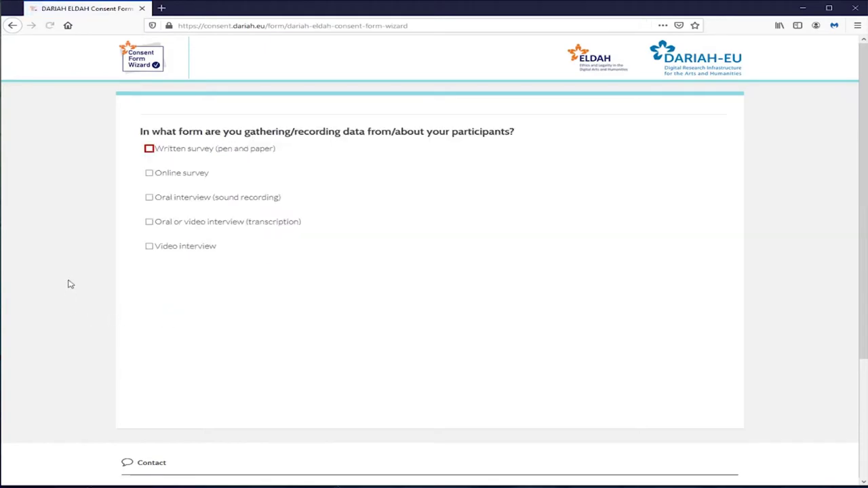
pyautogui.click(150, 173)
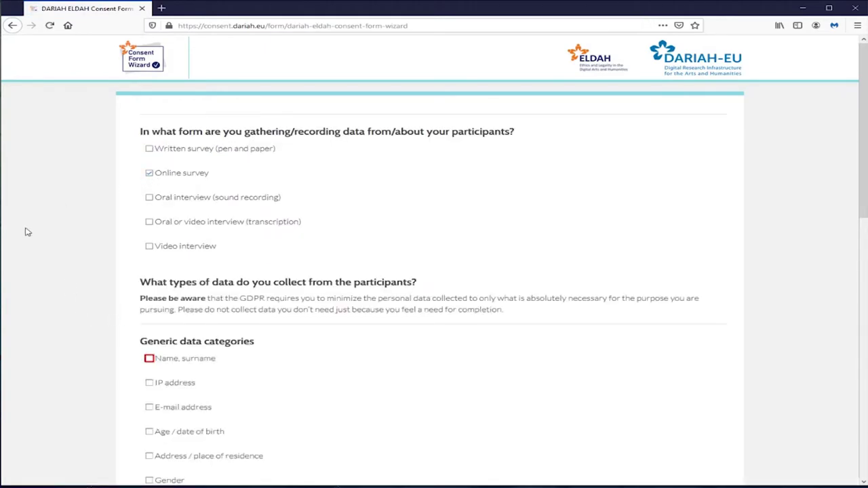
pyautogui.click(150, 198)
pyautogui.click(149, 222)
pyautogui.click(149, 246)
pyautogui.click(149, 148)
pyautogui.click(150, 248)
pyautogui.click(150, 223)
pyautogui.click(150, 198)
pyautogui.click(149, 149)
# Step: Select age / date of birth, educational background / title, and affiliation / professional situation / occupation as generic data categories
pyautogui.scroll(-5, 111, 400)
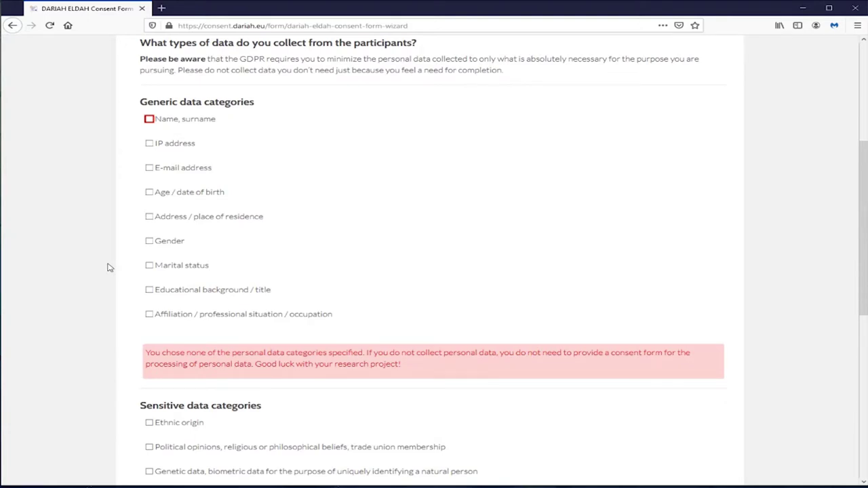
pyautogui.click(150, 193)
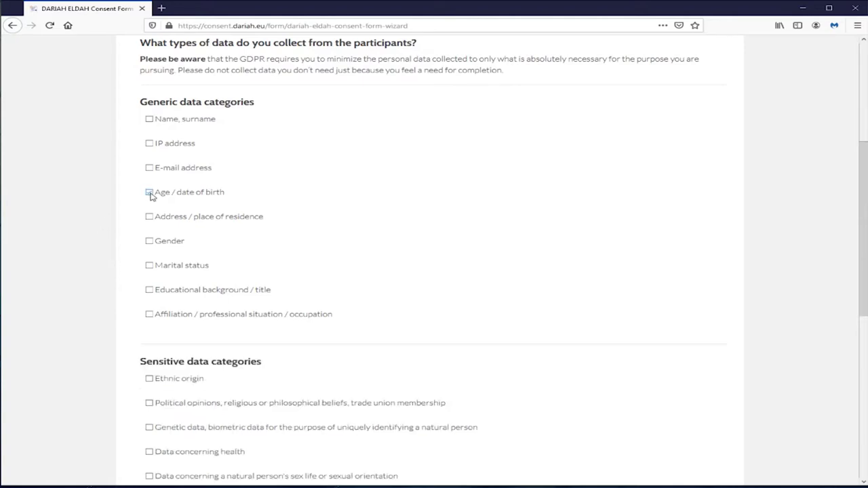
pyautogui.click(150, 292)
pyautogui.click(149, 315)
pyautogui.click(149, 120)
pyautogui.click(150, 143)
pyautogui.click(149, 168)
pyautogui.click(150, 217)
pyautogui.click(150, 242)
pyautogui.click(149, 267)
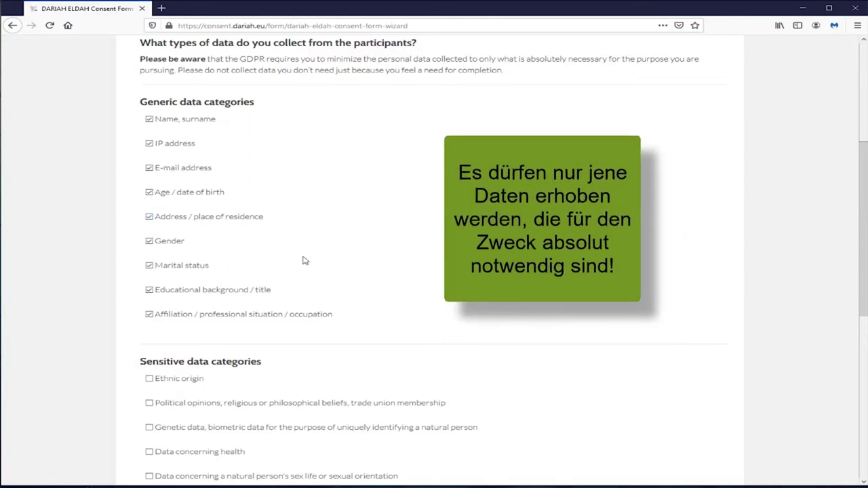
pyautogui.click(150, 267)
pyautogui.click(149, 243)
pyautogui.click(150, 218)
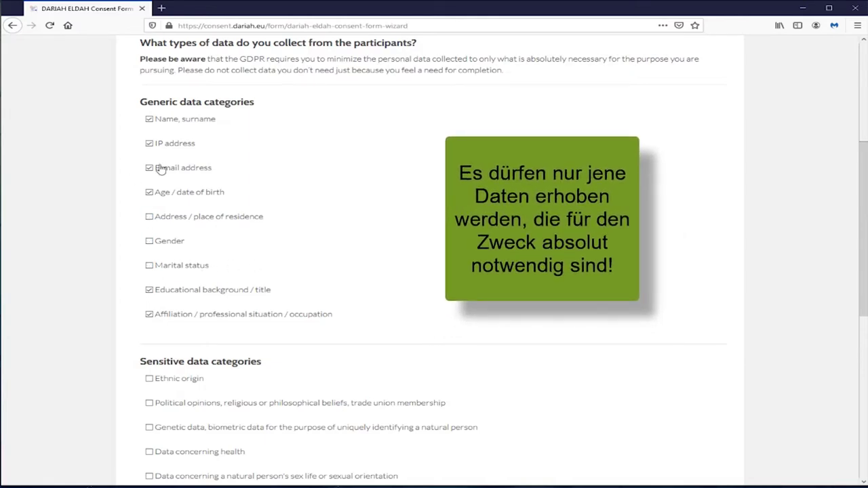
pyautogui.click(150, 169)
pyautogui.click(150, 144)
pyautogui.click(149, 120)
# Step: Enter "Gewähltes Szenario" as the other type of data collected, leaving all sensitive data categories unselected
pyautogui.scroll(-4, 102, 366)
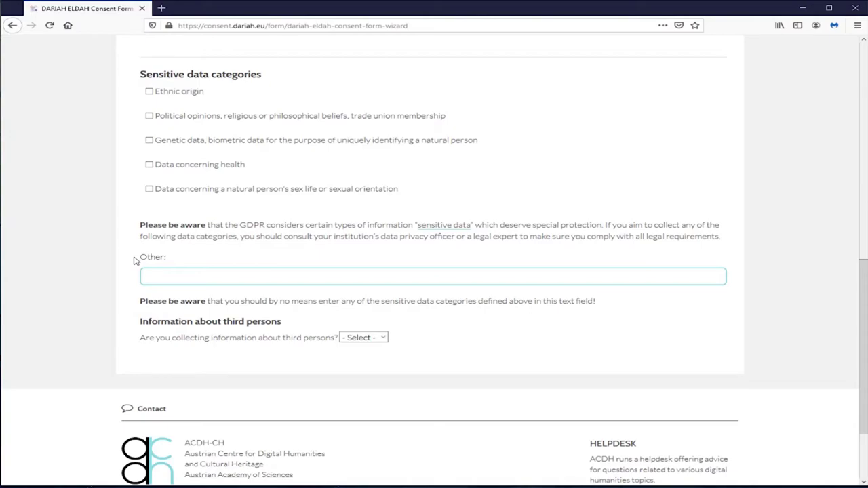
pyautogui.click(150, 277)
pyautogui.write('Gewähltes')
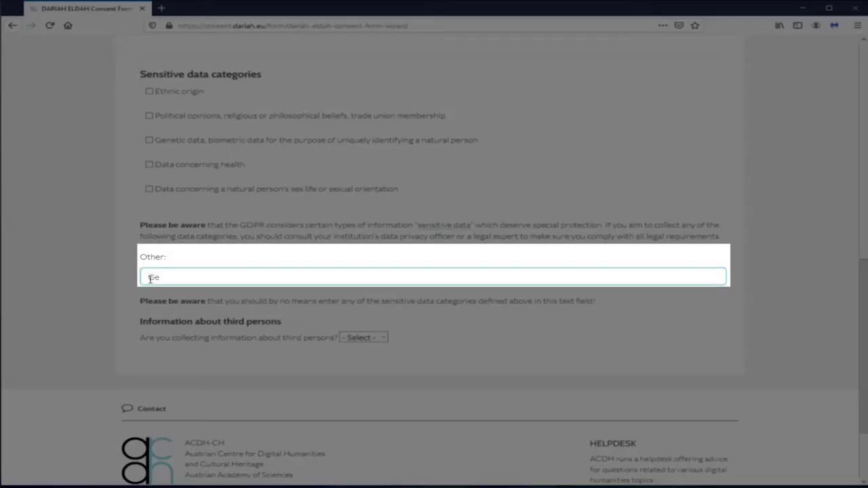
pyautogui.write(' Szenario')
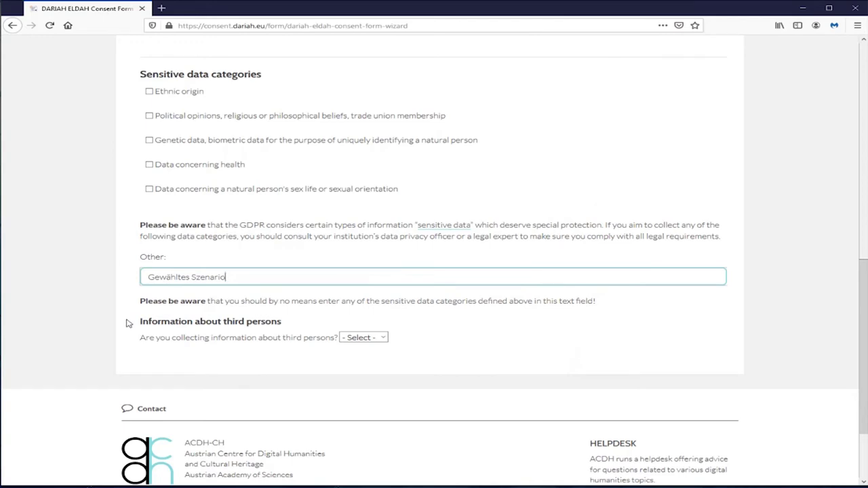
pyautogui.click(384, 338)
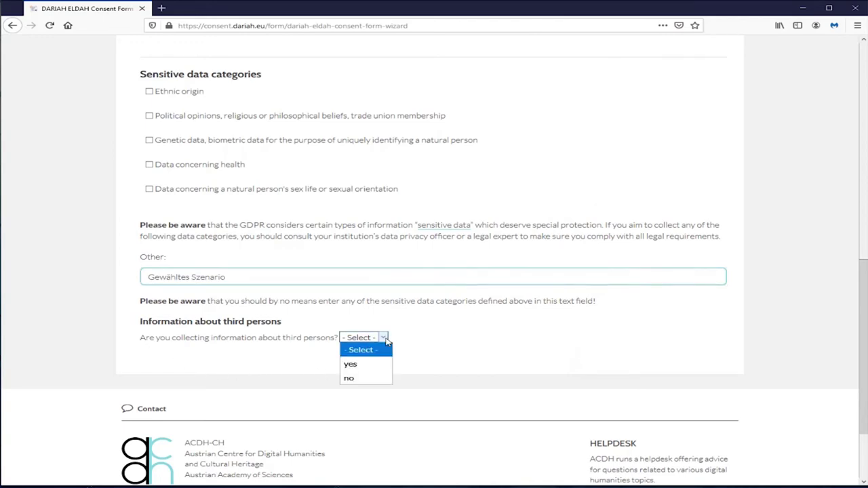
pyautogui.click(378, 369)
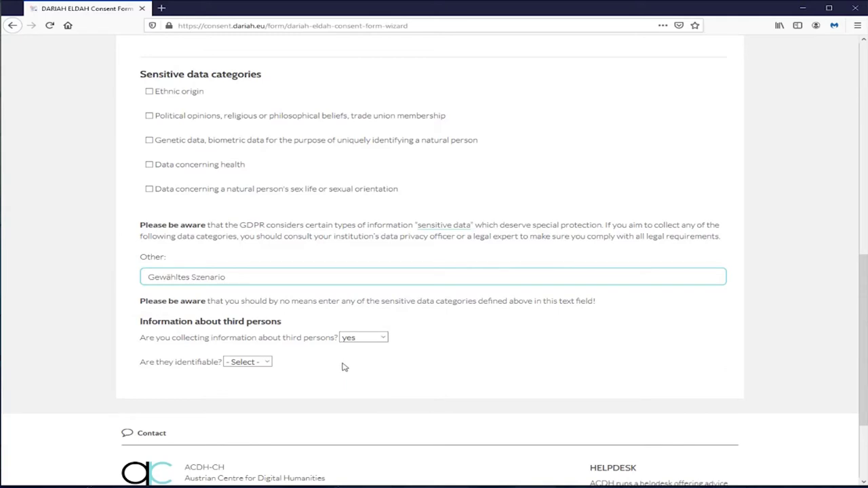
pyautogui.click(269, 362)
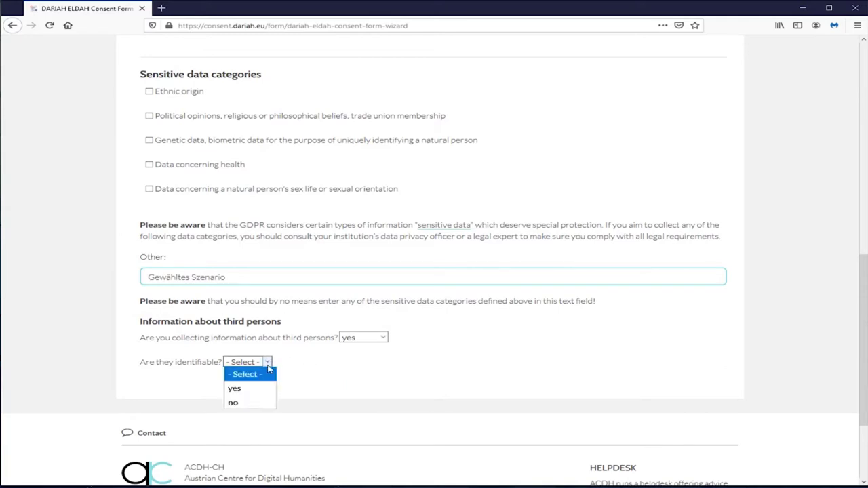
pyautogui.click(264, 388)
pyautogui.click(258, 388)
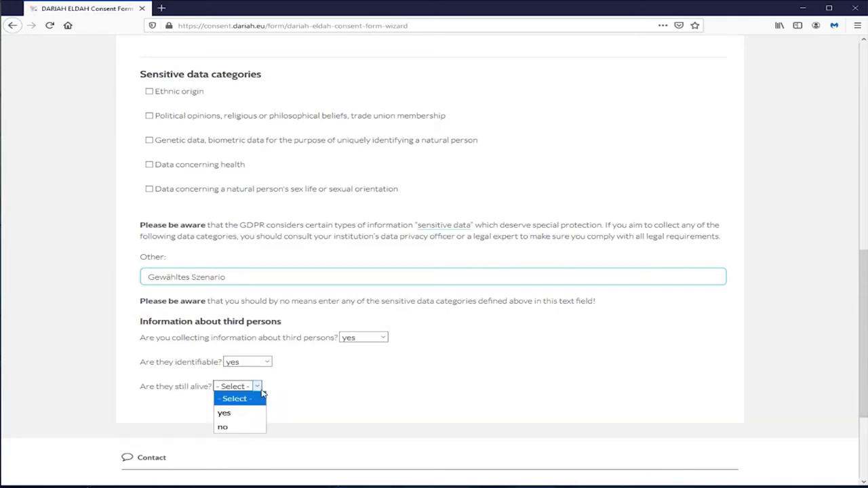
pyautogui.click(252, 414)
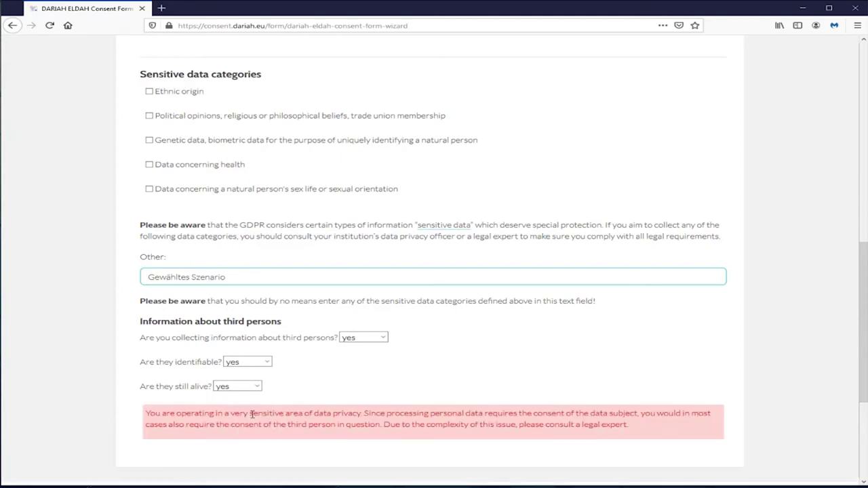
# Step: Answer no to collecting information about third persons and set the purpose of data processing to research
pyautogui.scroll(-1, 197, 409)
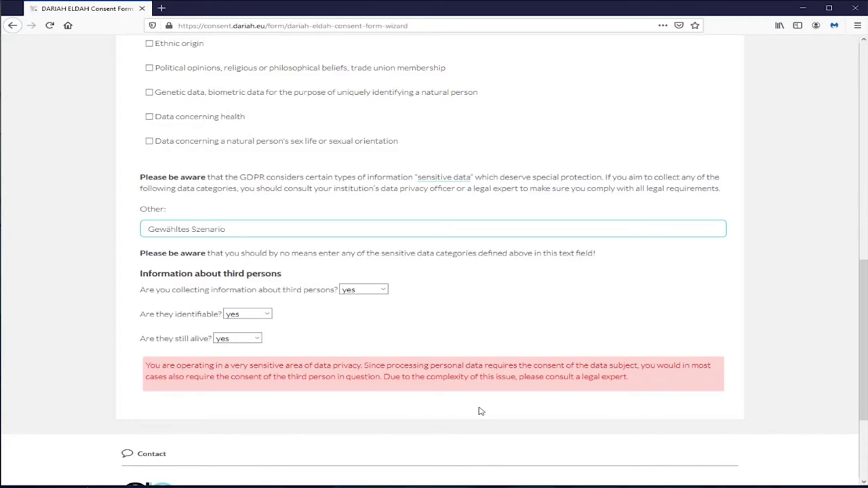
pyautogui.click(384, 290)
pyautogui.click(380, 330)
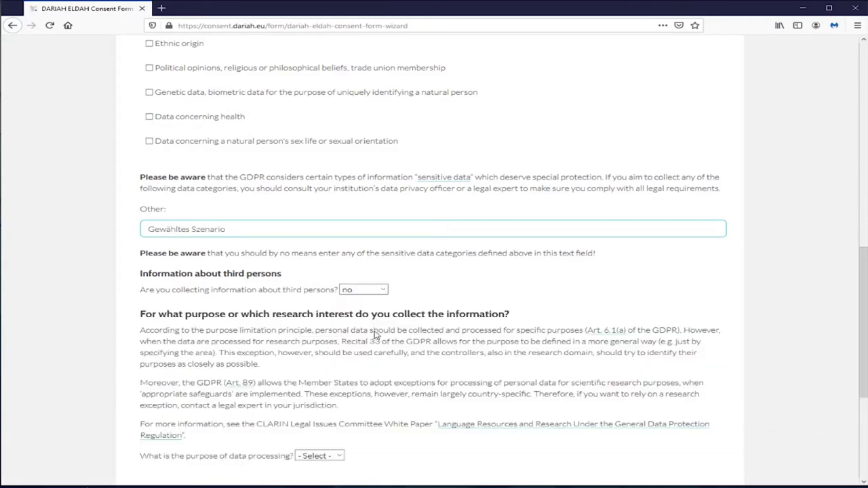
pyautogui.scroll(-3, 495, 447)
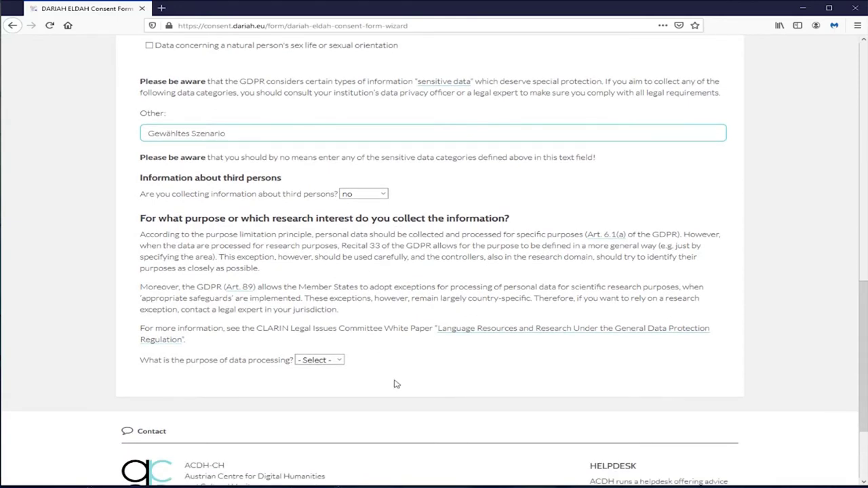
pyautogui.click(342, 363)
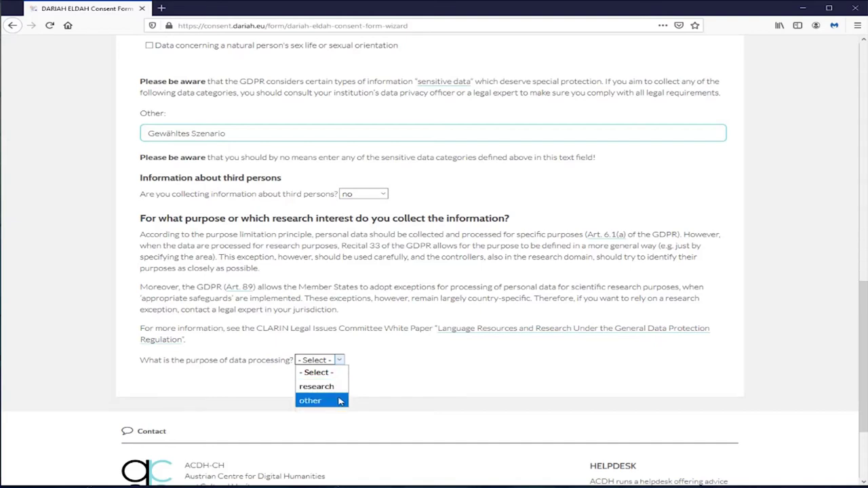
pyautogui.click(340, 401)
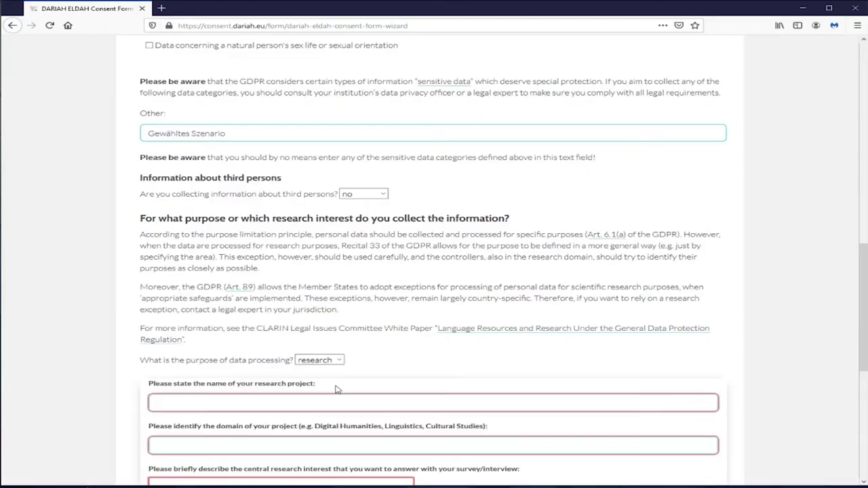
# Step: Name the research project "CFW in use" and enter "Digital Humanities" as its domain
pyautogui.scroll(-3, 733, 403)
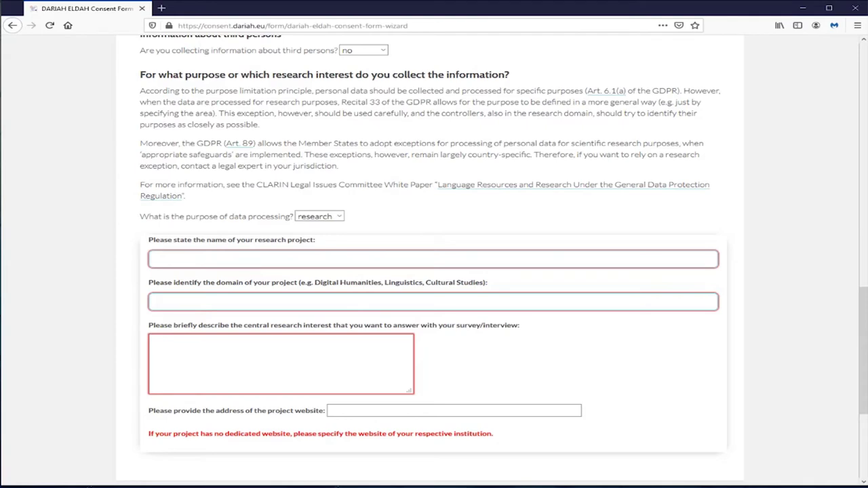
pyautogui.click(251, 260)
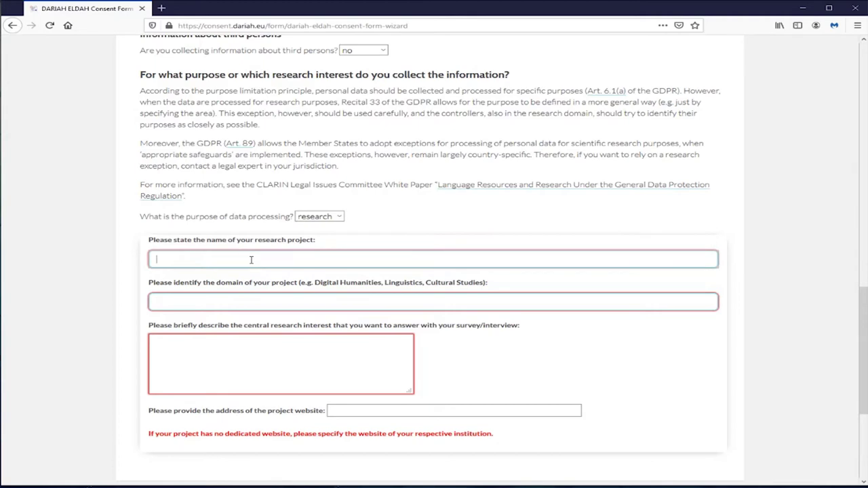
pyautogui.write('CFW in u')
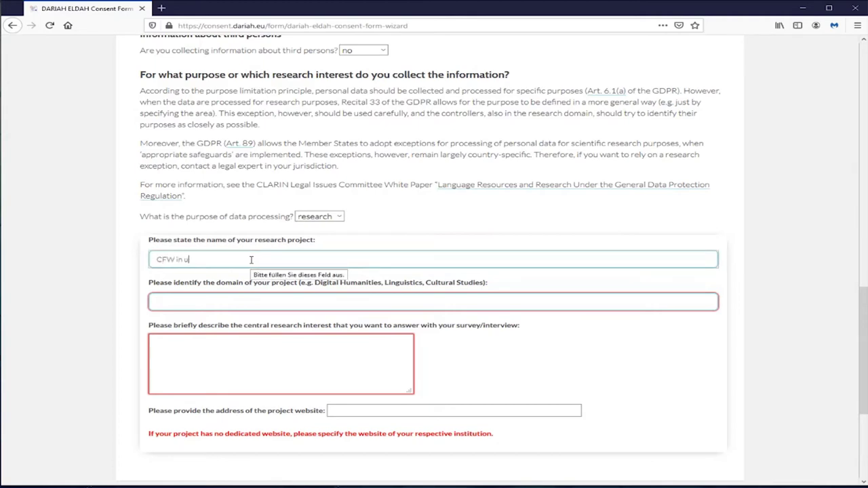
pyautogui.write('se')
pyautogui.click(185, 303)
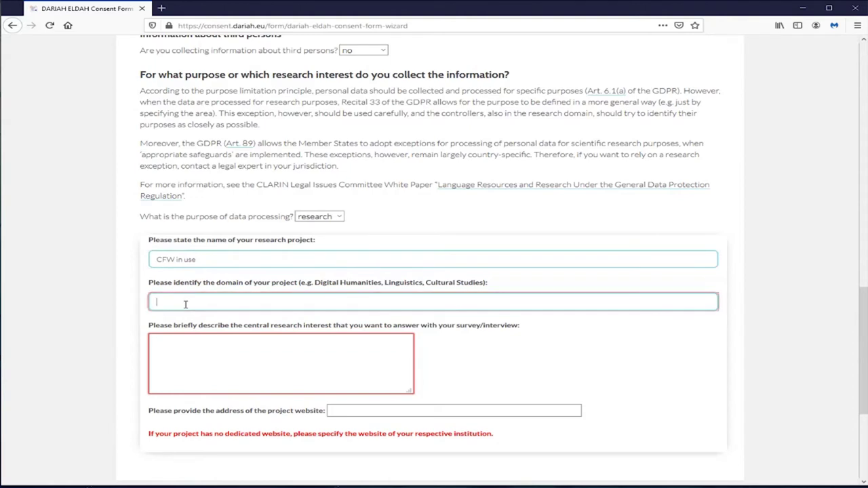
pyautogui.write('Digital')
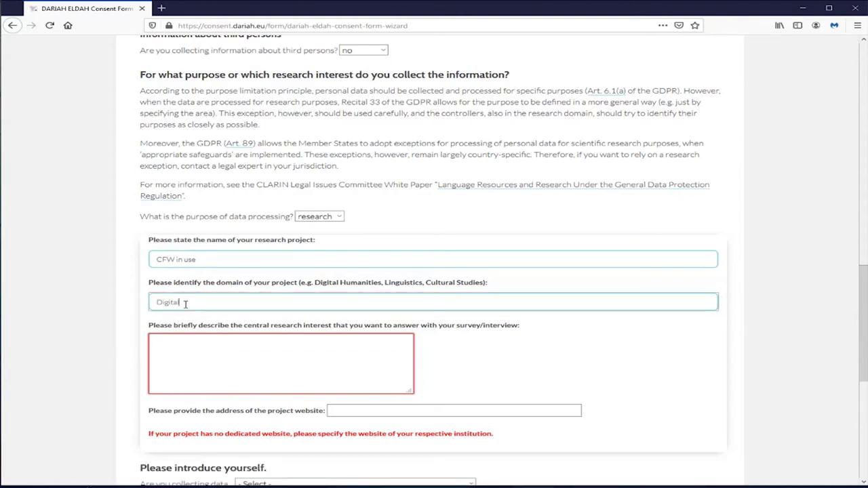
pyautogui.write(' Humanities')
pyautogui.click(173, 353)
pyautogui.write('Lorem ipsum.')
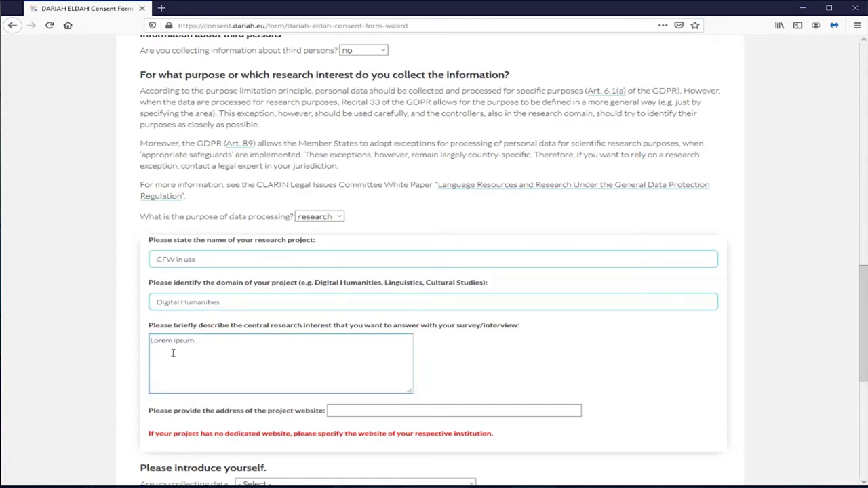
pyautogui.click(357, 411)
pyautogui.write('https://')
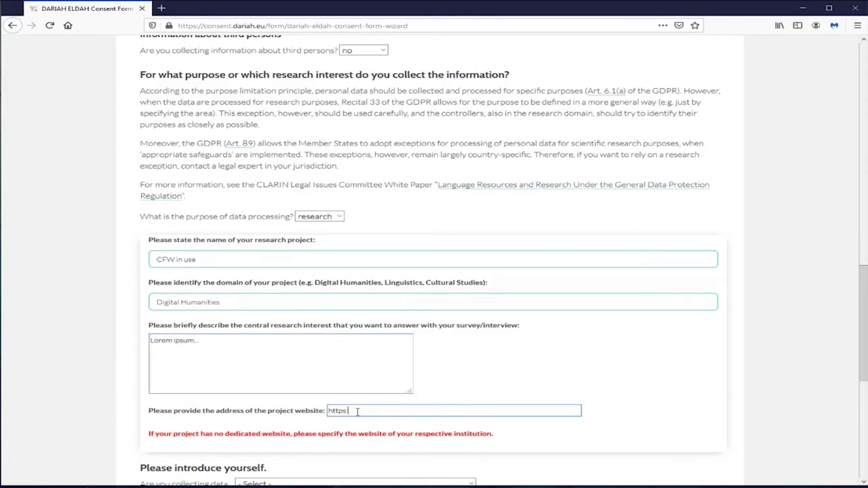
pyautogui.write('www.uni-graz.at')
# Step: State that data is collected on behalf of a research institution and fill in the name, institution, contact and Data Protection Officer details
pyautogui.scroll(-5, 195, 457)
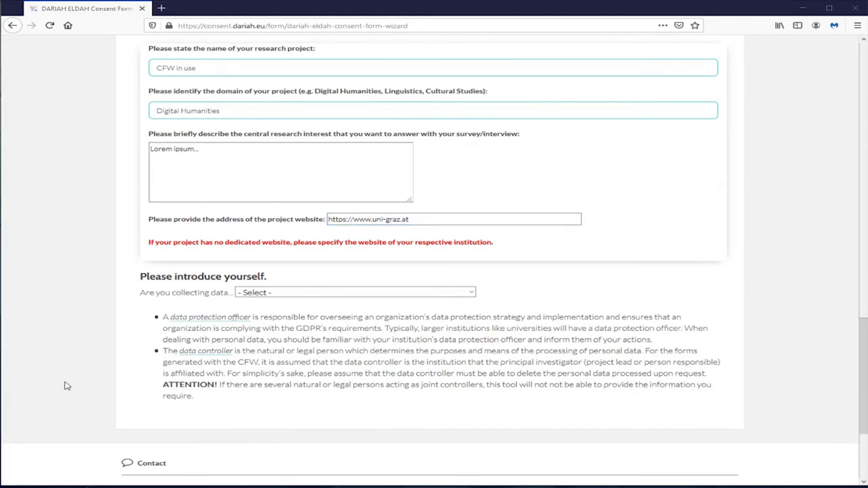
pyautogui.click(471, 293)
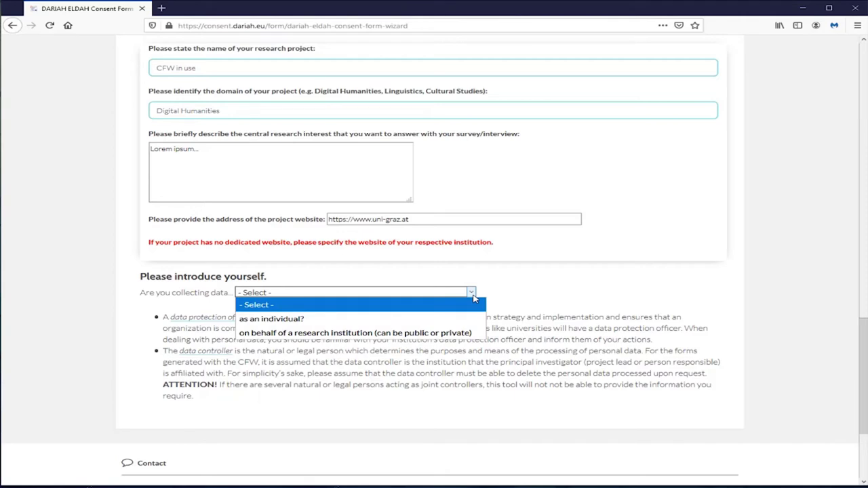
pyautogui.click(473, 335)
pyautogui.click(213, 333)
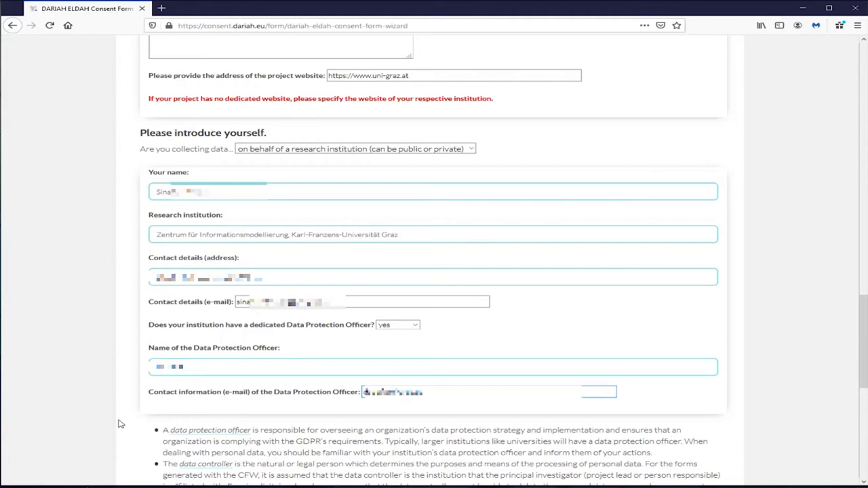
# Step: Set the retention period to "until the end of the funding period or research project [date]" with 23.02.2022 as the date
pyautogui.scroll(-5, 779, 368)
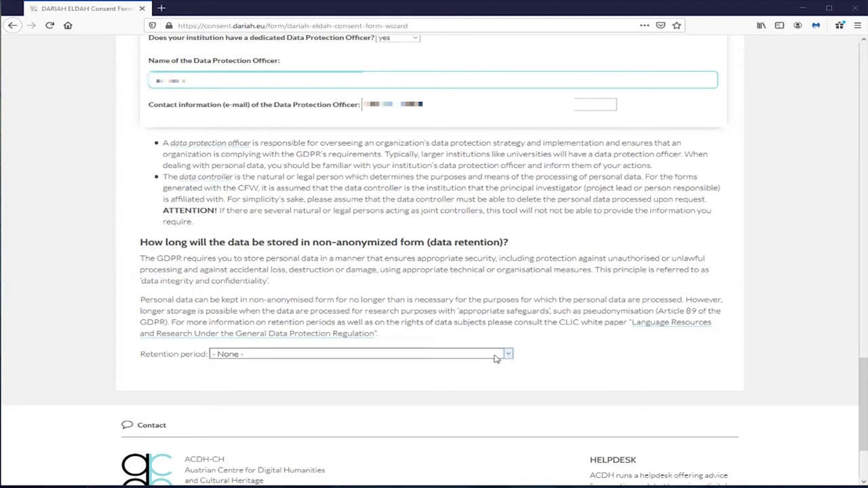
pyautogui.click(507, 356)
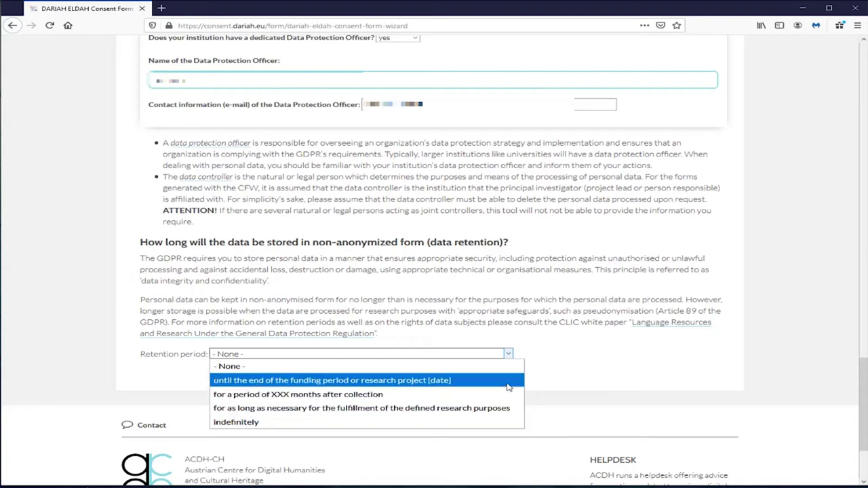
pyautogui.click(509, 381)
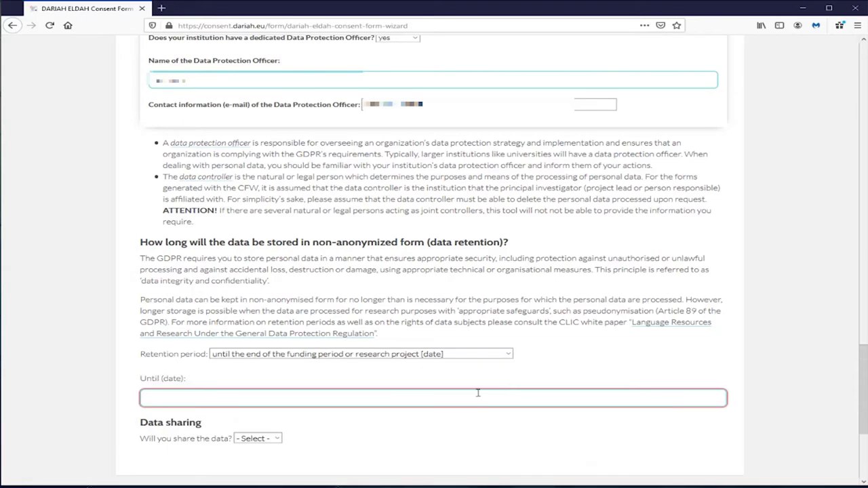
pyautogui.click(477, 394)
pyautogui.write('23.')
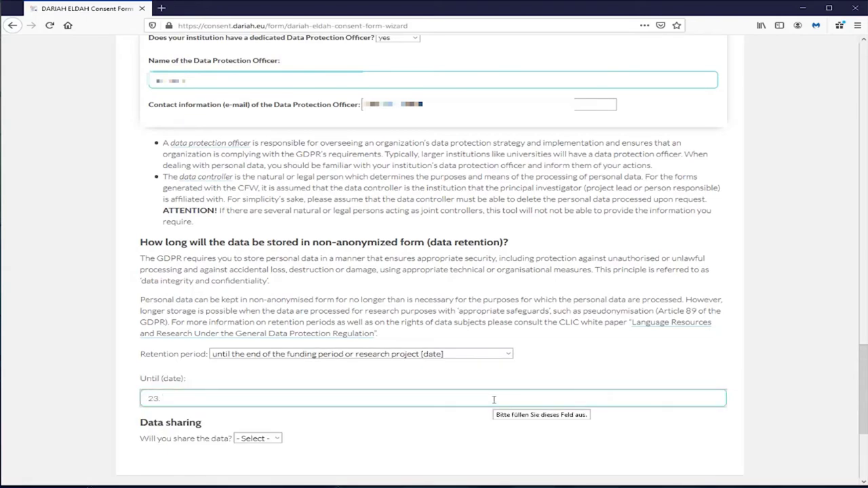
pyautogui.write('02.2022')
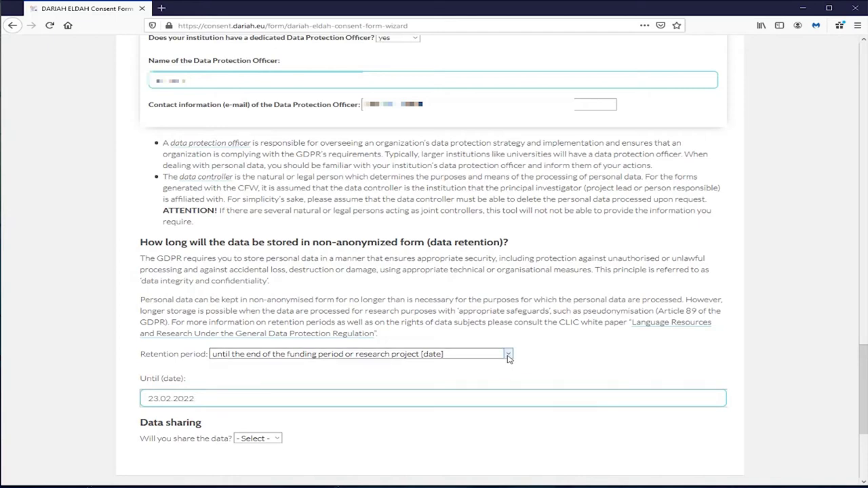
# Step: Change the retention period to "for a period of XXX months after collection" and enter 10 months
pyautogui.click(508, 355)
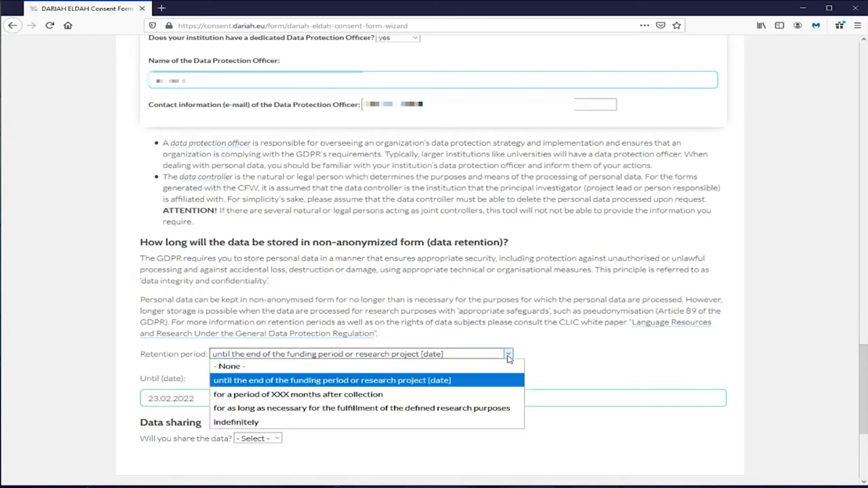
pyautogui.click(498, 394)
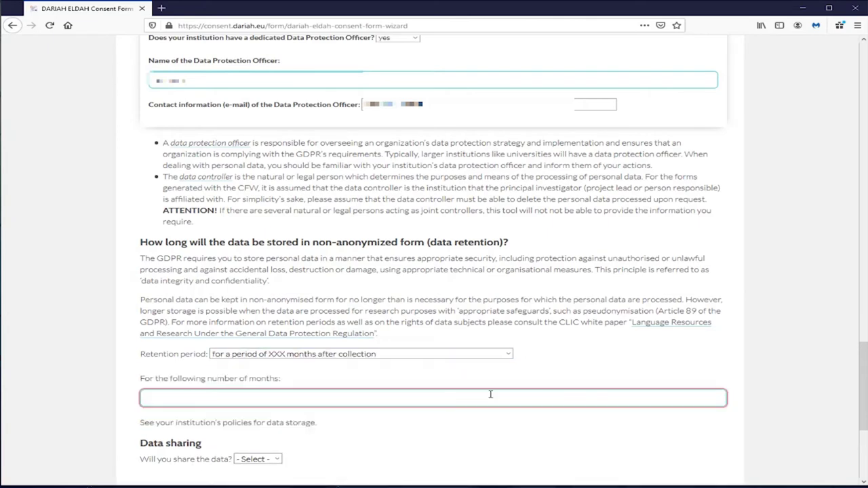
pyautogui.click(497, 396)
pyautogui.write('10')
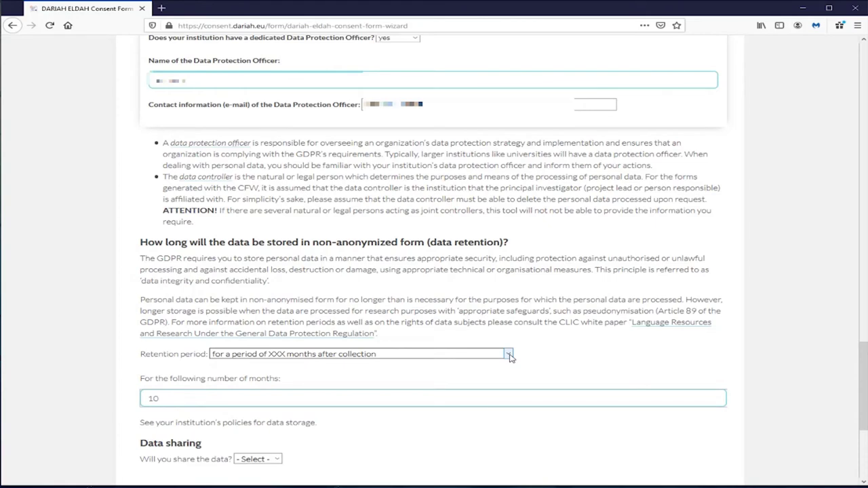
# Step: Try the "indefinitely" retention period, and settle on "for as long as necessary for the fulfillment of the defined research purposes"
pyautogui.click(508, 354)
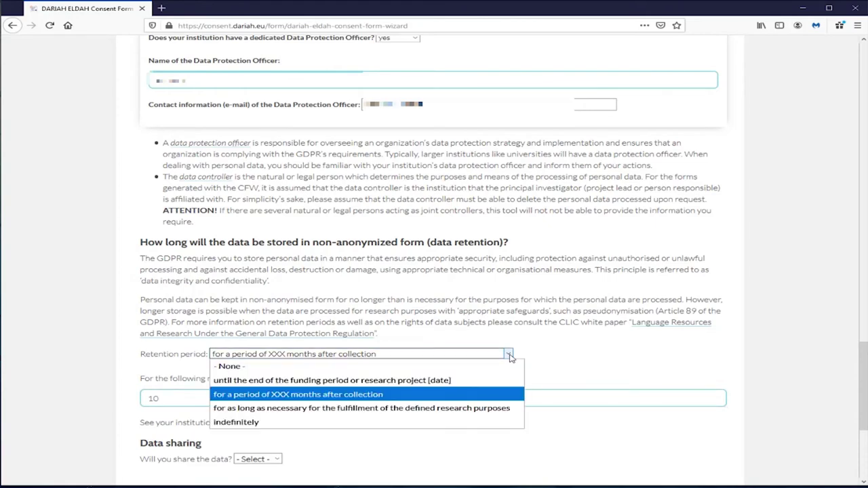
pyautogui.click(511, 426)
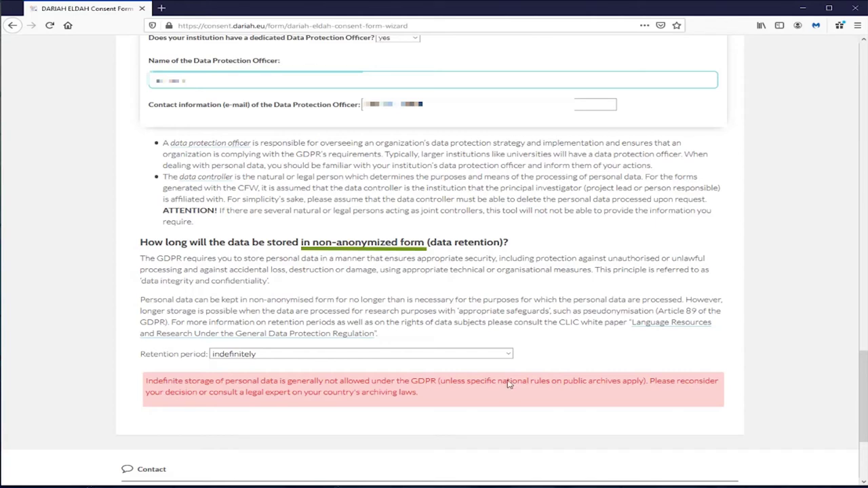
pyautogui.click(509, 356)
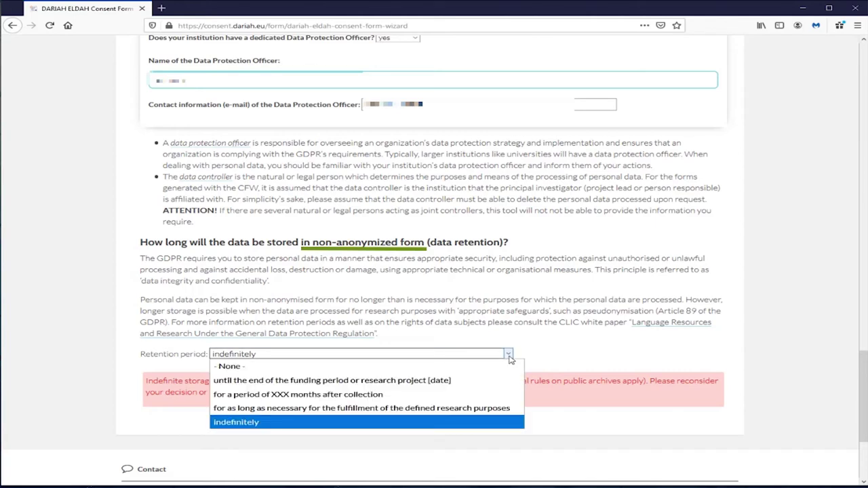
pyautogui.click(484, 410)
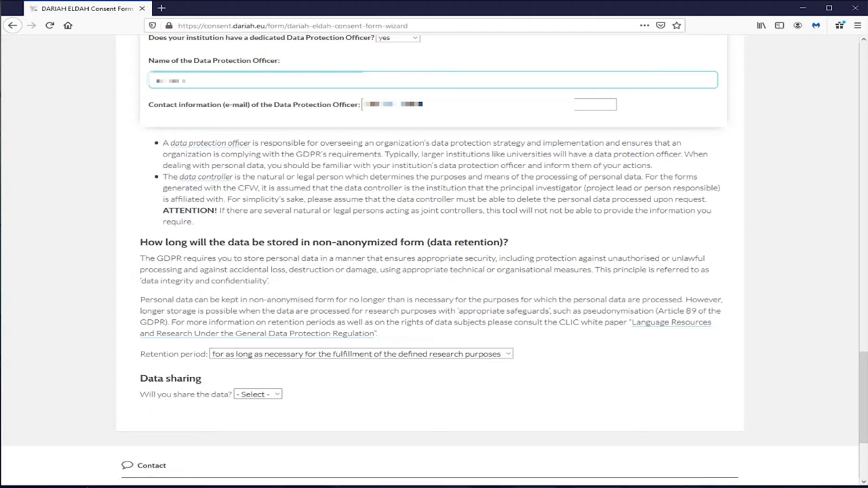
# Step: State that the data will be shared and answer "Yes, I will anonymize the data" for the treatment before sharing
pyautogui.click(277, 394)
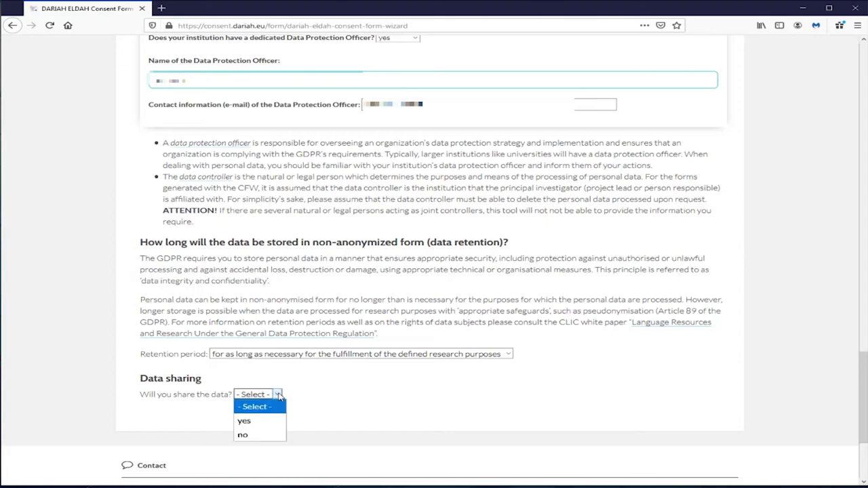
pyautogui.click(271, 422)
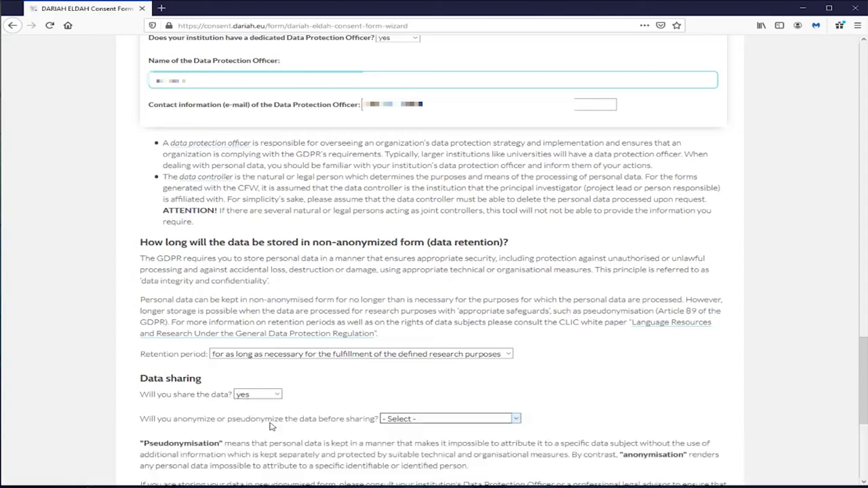
pyautogui.scroll(-5, 290, 421)
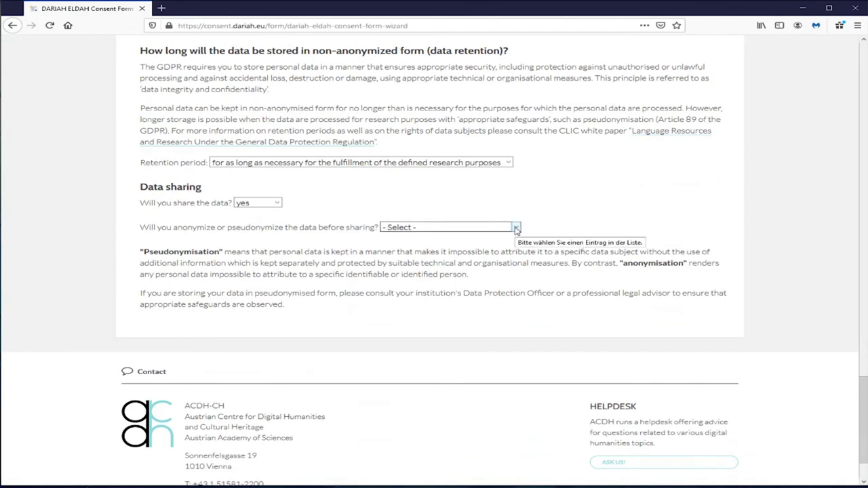
pyautogui.click(516, 228)
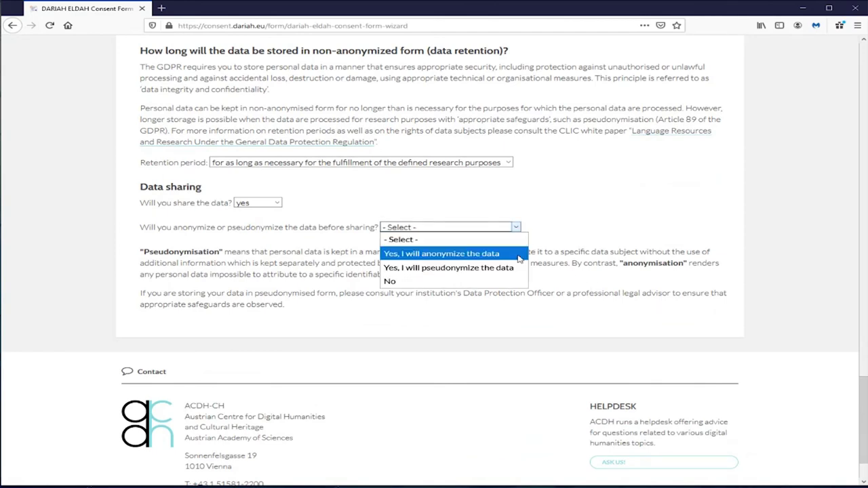
pyautogui.click(518, 255)
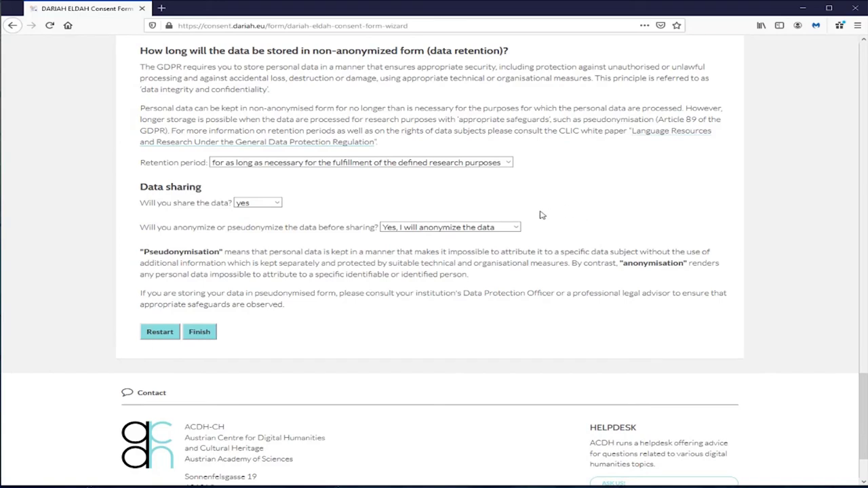
# Step: Try the pseudonymize answer for the data before sharing, and set the answer to "No"
pyautogui.click(519, 228)
pyautogui.click(491, 268)
pyautogui.click(516, 228)
pyautogui.click(492, 282)
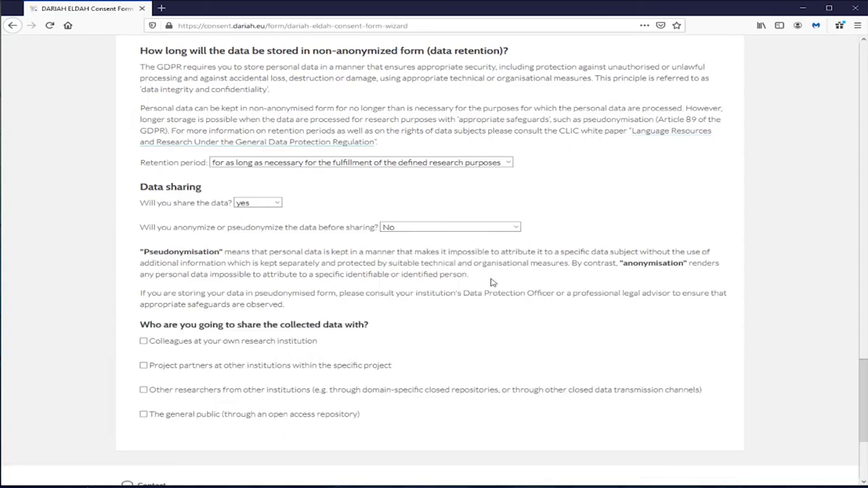
# Step: Try sharing the collected data with the general public through an open access repository, and withdraw that choice
pyautogui.scroll(-1, 448, 352)
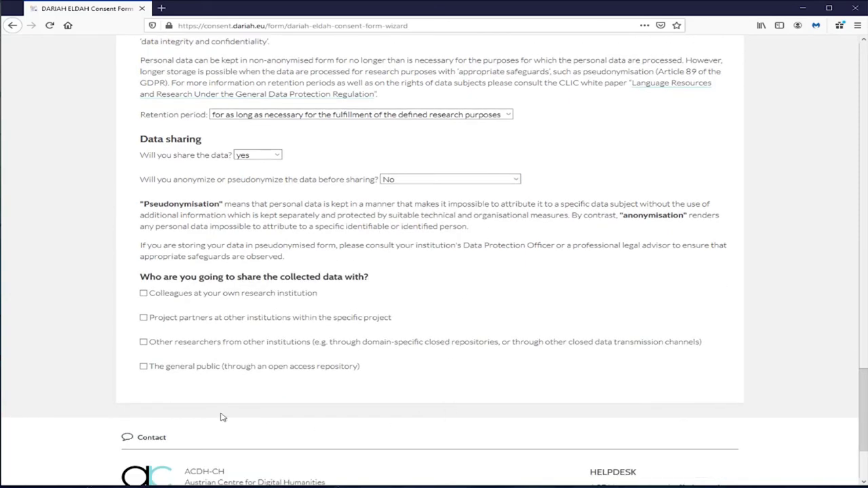
pyautogui.click(144, 367)
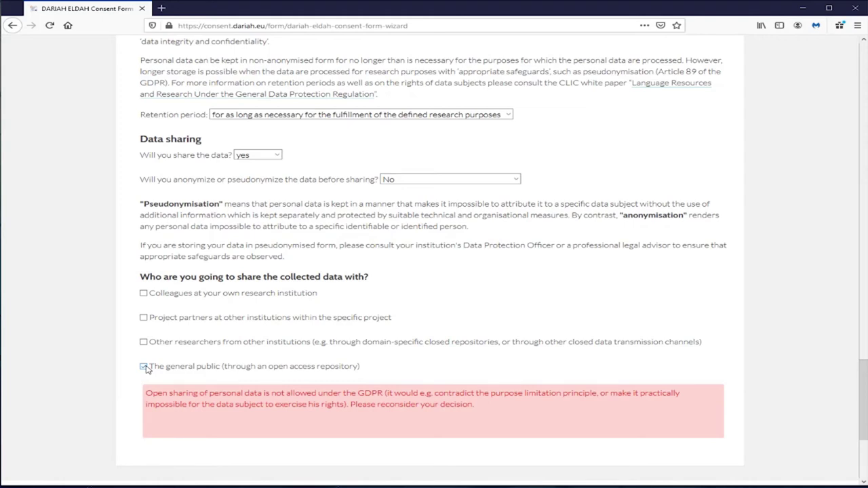
pyautogui.click(144, 367)
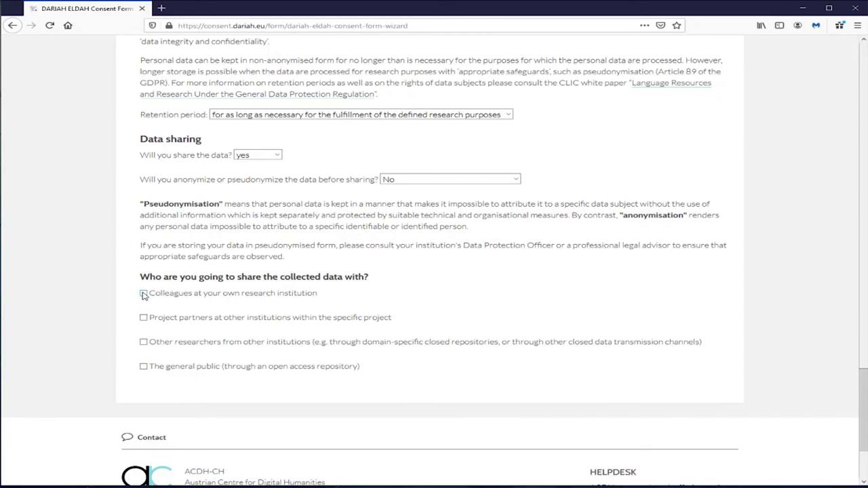
# Step: Share the data with colleagues at the own institution and project partners at other institutions, reducing the page zoom to 80%
pyautogui.click(144, 296)
pyautogui.hotkey('ctrl', '-')
pyautogui.hotkey('ctrl', '-')
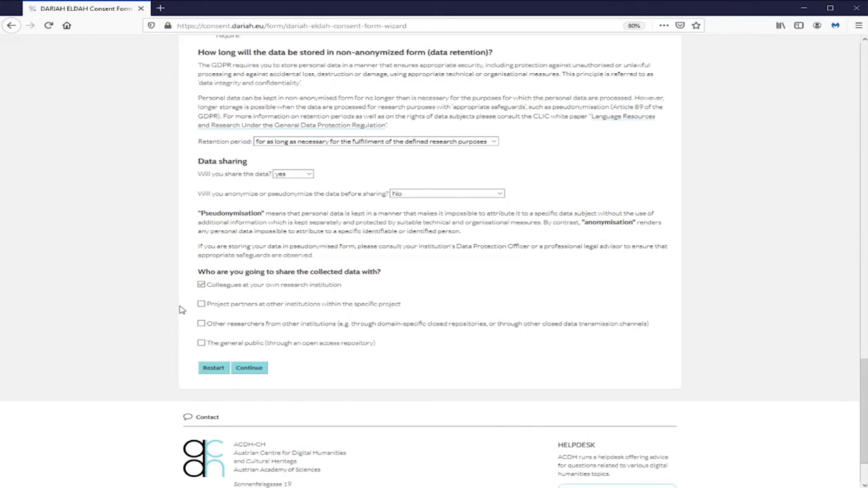
pyautogui.click(202, 304)
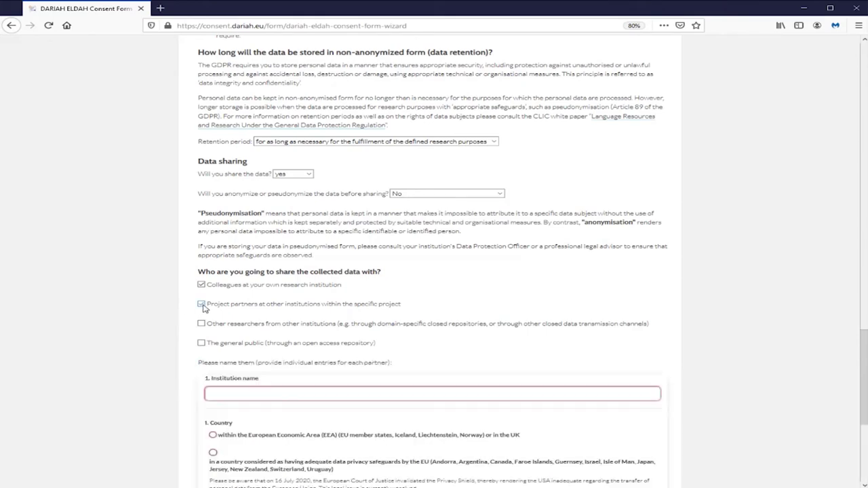
pyautogui.scroll(-3, 173, 331)
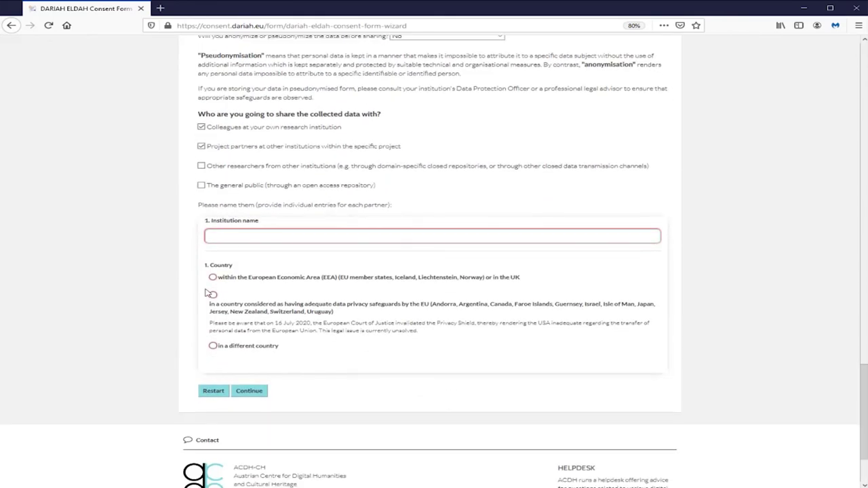